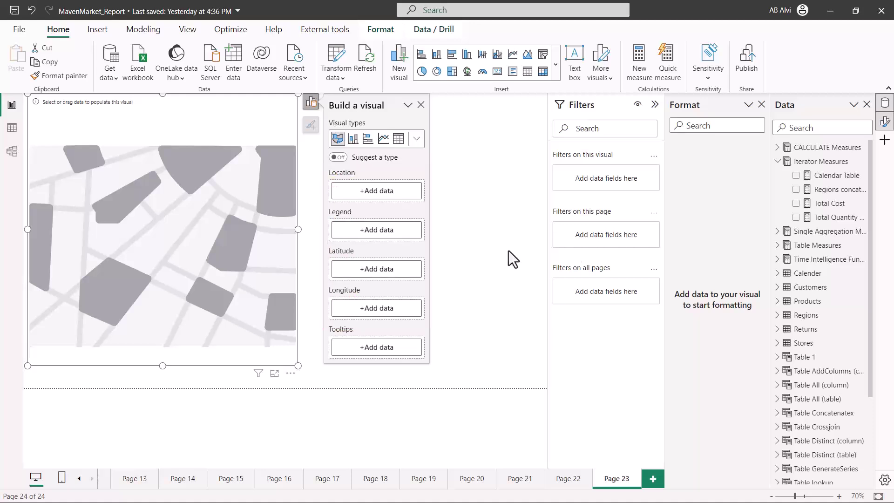
Expand the Customers table and plot customer_country as the filled map's location.
left_click(777, 162)
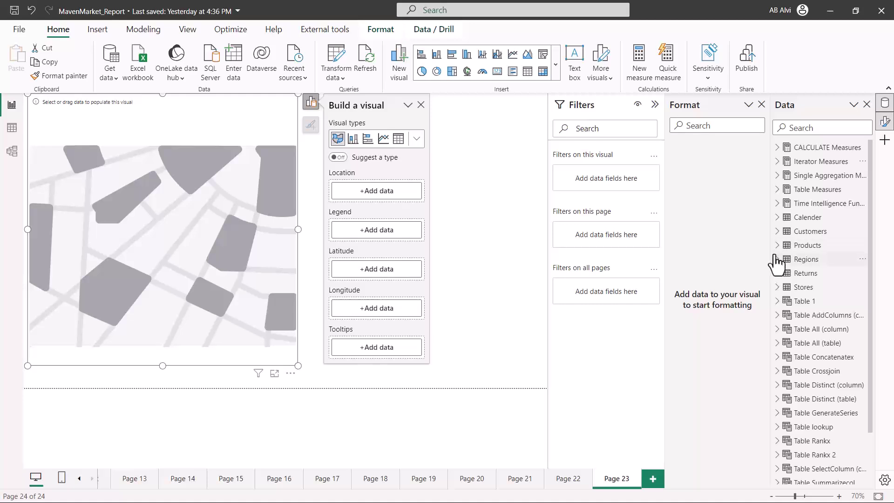
left_click(777, 231)
scroll(813, 275, "down", 3)
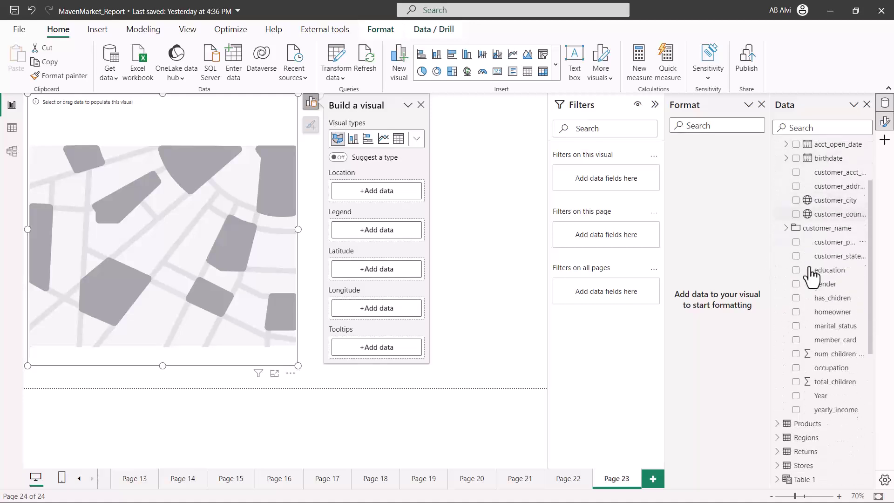
left_click_drag(840, 269, 389, 192)
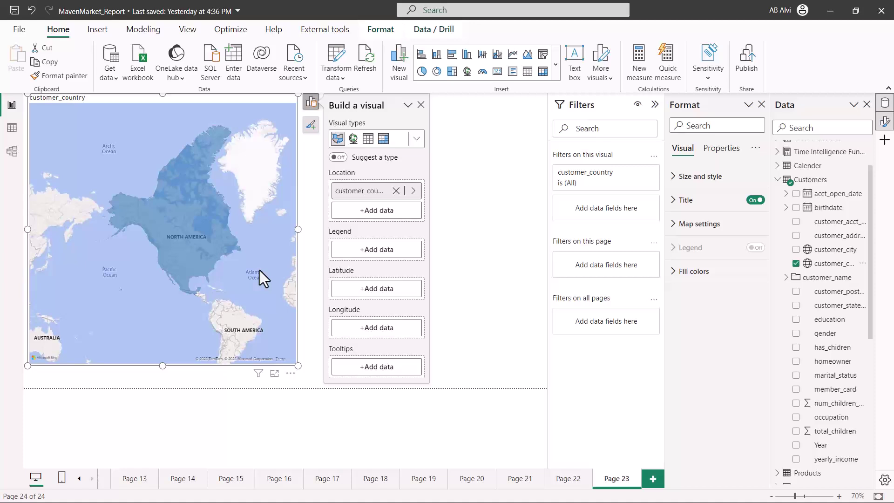
mouse_move(85, 112)
left_mouse_down()
mouse_move(190, 208)
mouse_move(267, 315)
left_mouse_up()
Place customer_city below customer_country in Location, enable drill down, and expand all one level.
left_click_drag(842, 252, 421, 242)
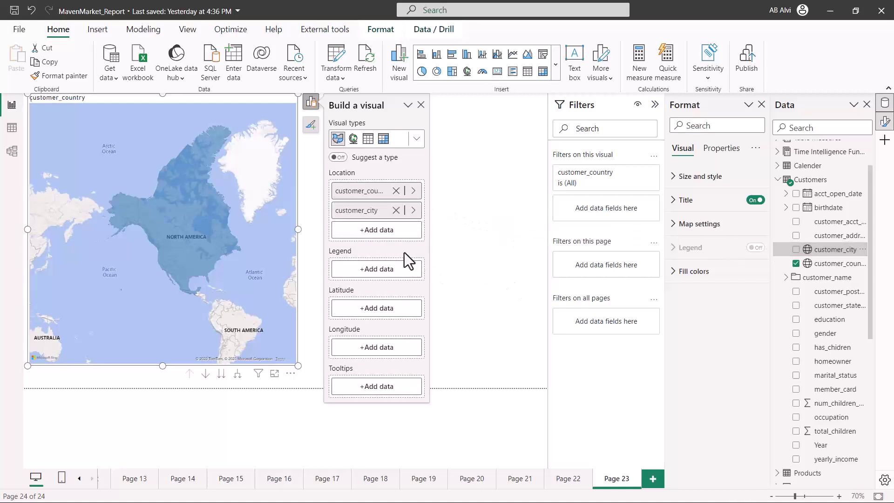
mouse_move(369, 215)
left_mouse_down()
mouse_move(369, 236)
mouse_move(373, 196)
mouse_move(366, 198)
left_mouse_up()
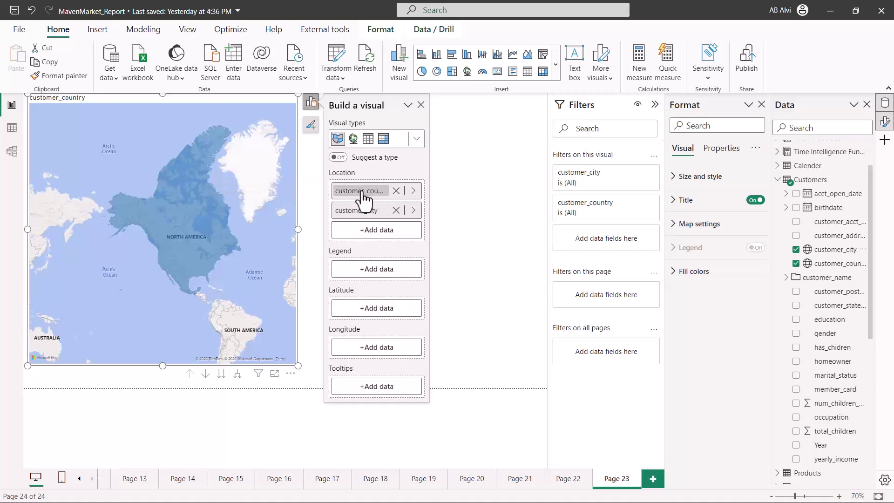
left_click(205, 374)
left_click(237, 375)
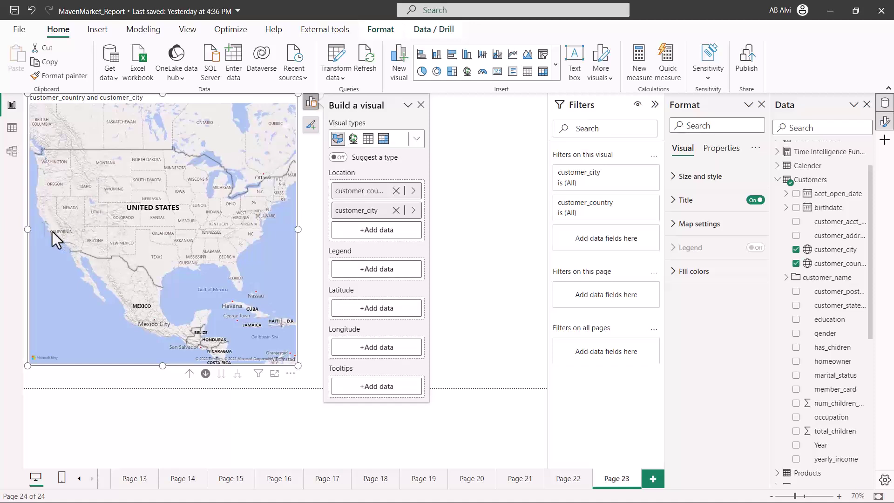
Zoom and pan the map to Los Angeles, between Santa Clarita and Long Beach.
scroll(52, 231, "up", 5)
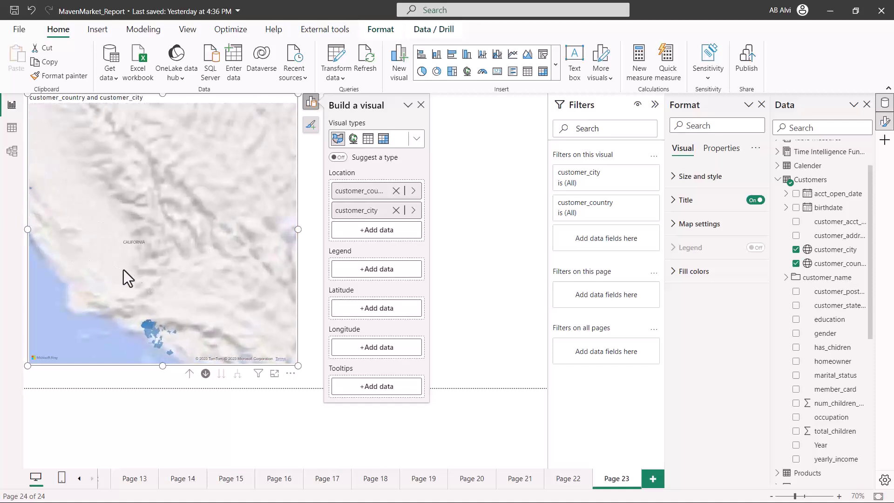
left_click_drag(191, 299, 186, 249)
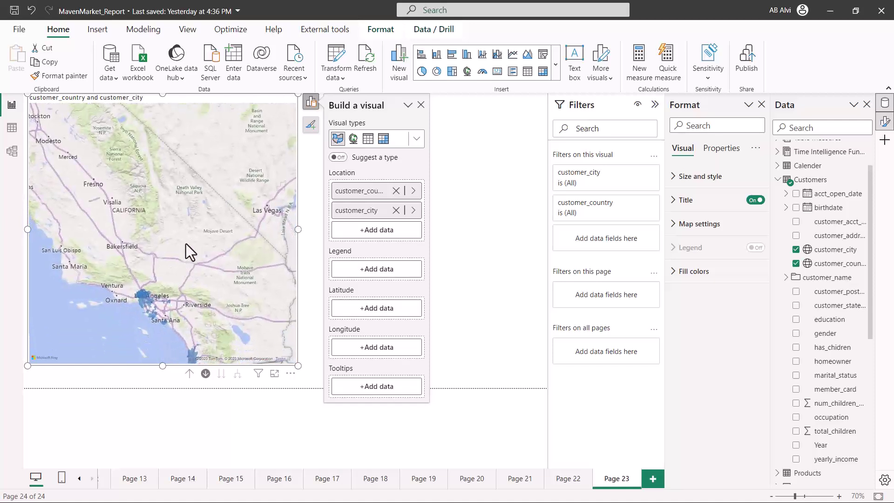
scroll(177, 261, "up", 3)
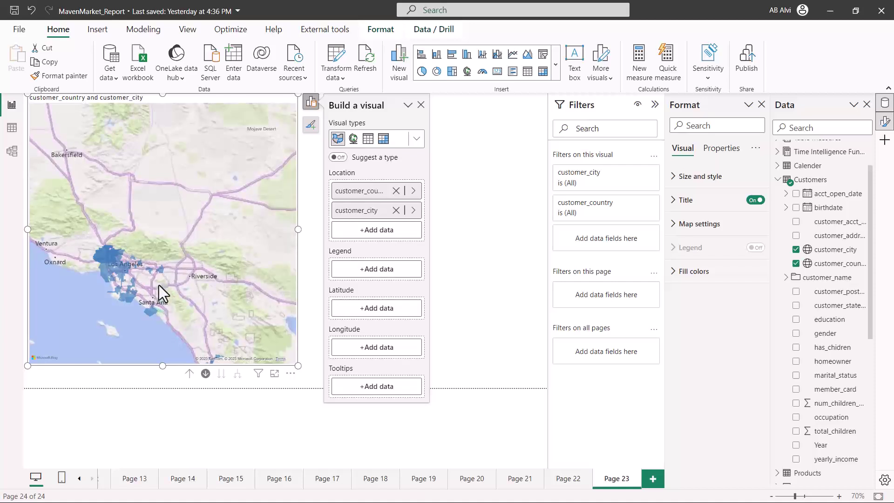
scroll(158, 288, "up", 3)
left_click_drag(169, 277, 244, 275)
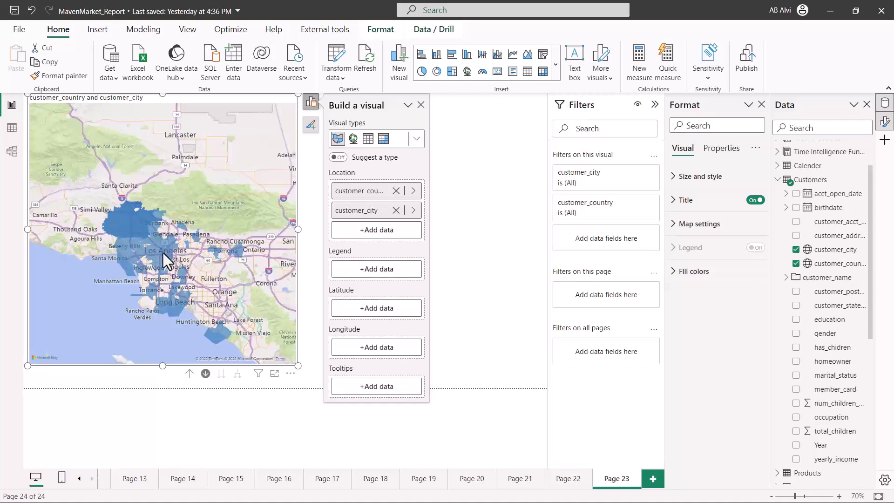
Zoom and pan the map to centre on San Diego.
scroll(149, 251, "down", 3)
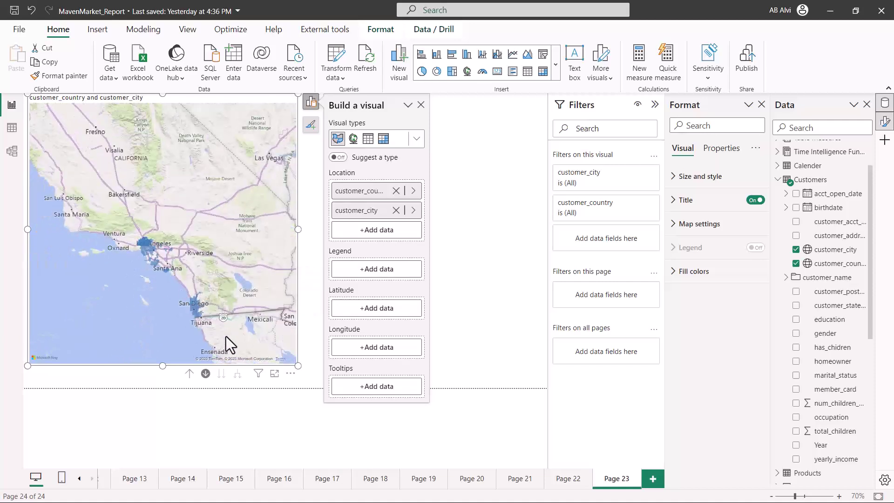
scroll(188, 291, "up", 5)
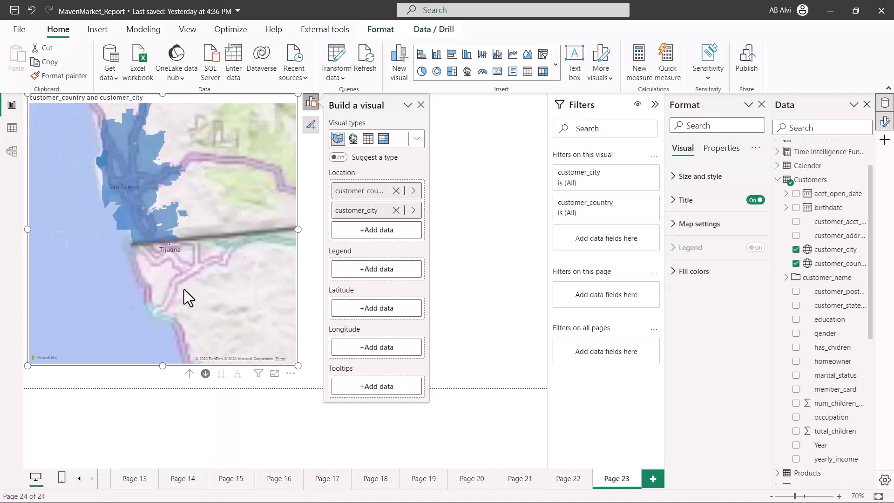
left_click_drag(181, 186, 231, 274)
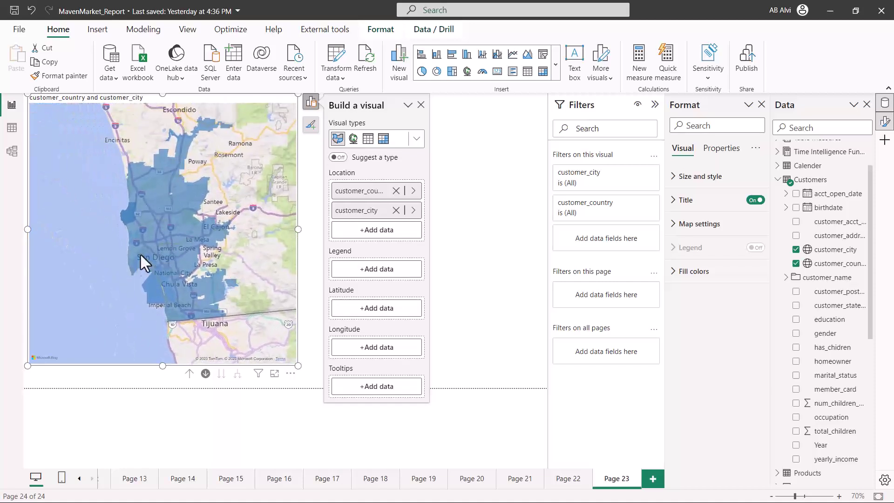
mouse_move(164, 263)
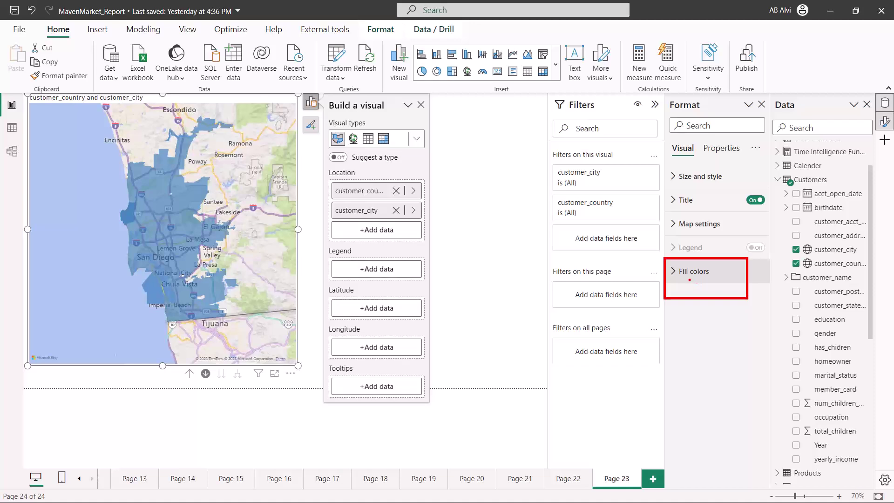
Expand Fill colors to show the map's blue default colour with Show all off.
left_click(674, 274)
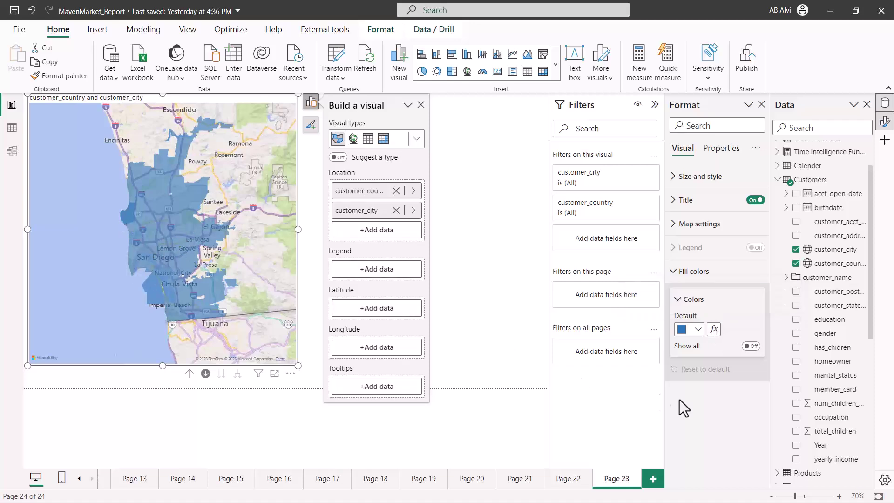
mouse_move(157, 165)
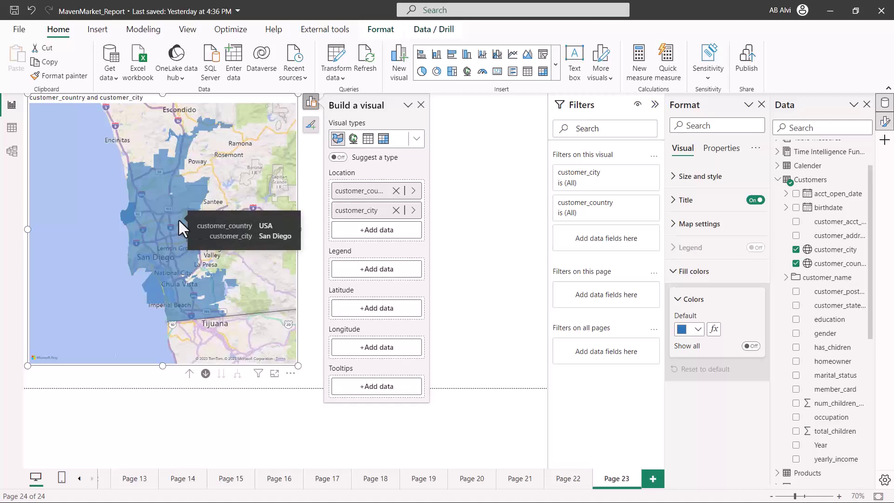
Review the base map styles keeping Road, then expand the full visuals gallery.
left_click(675, 224)
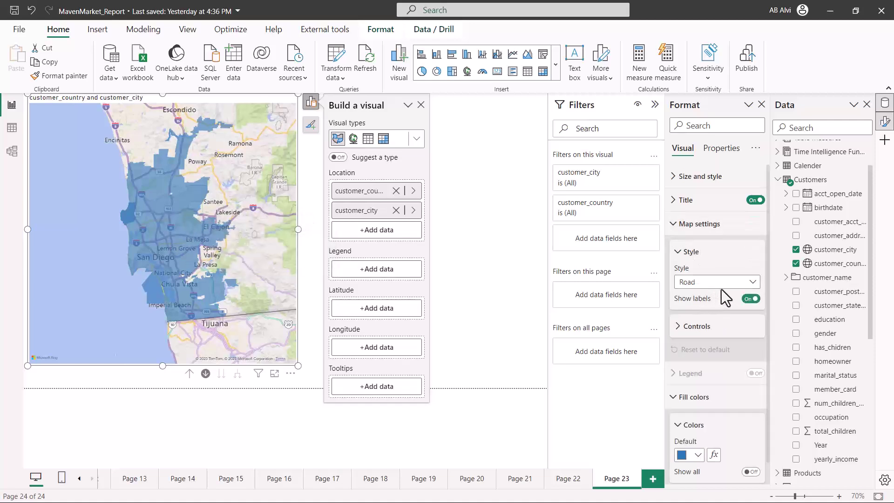
left_click(748, 282)
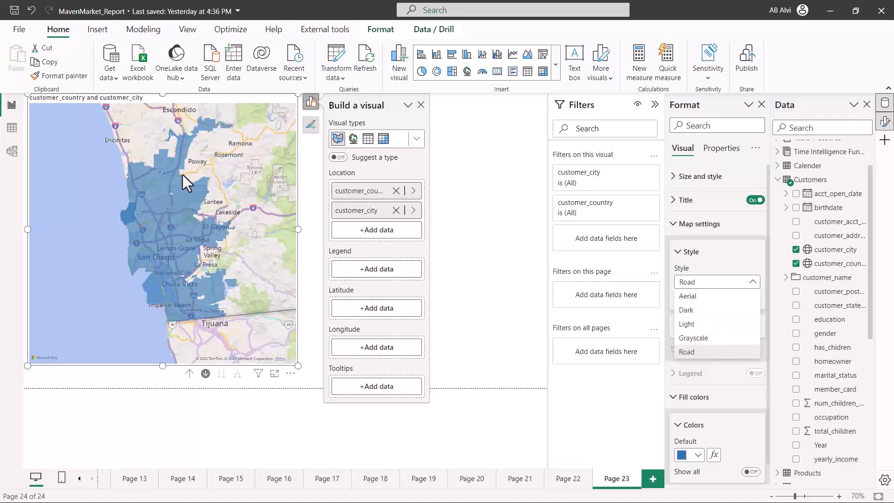
left_click(676, 237)
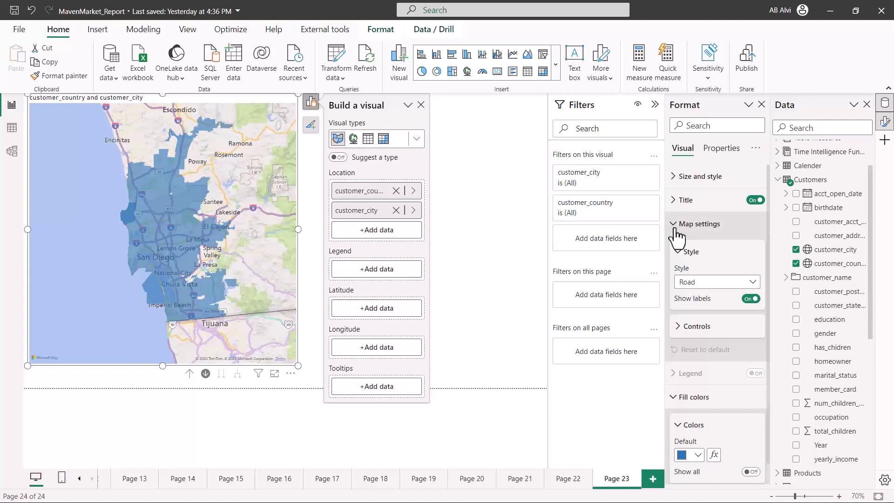
left_click(676, 228)
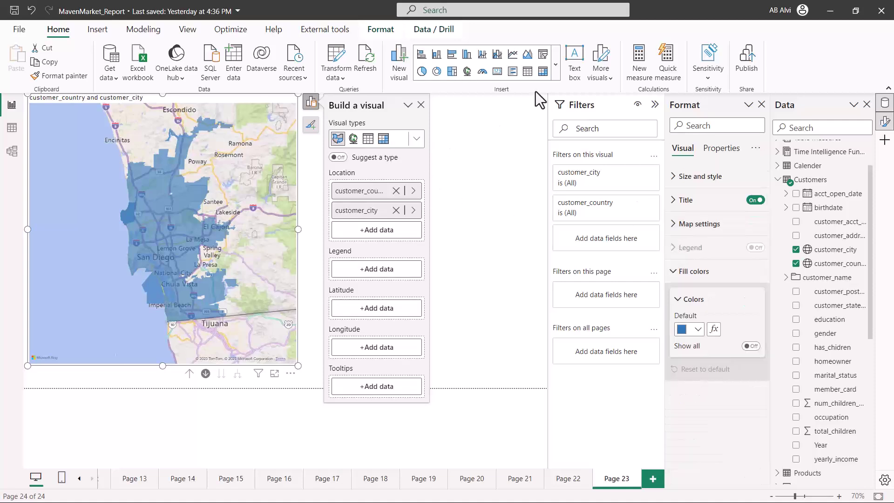
left_click(556, 69)
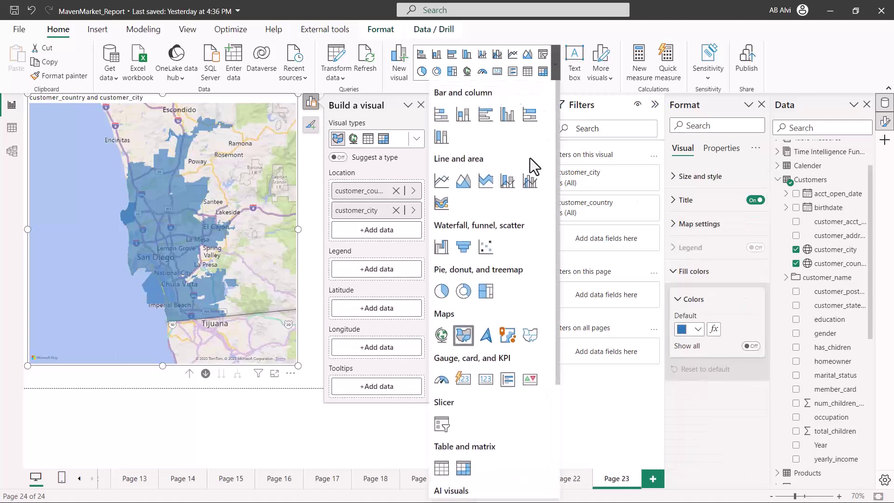
Insert a Shape map visual from the visuals gallery.
left_click(529, 335)
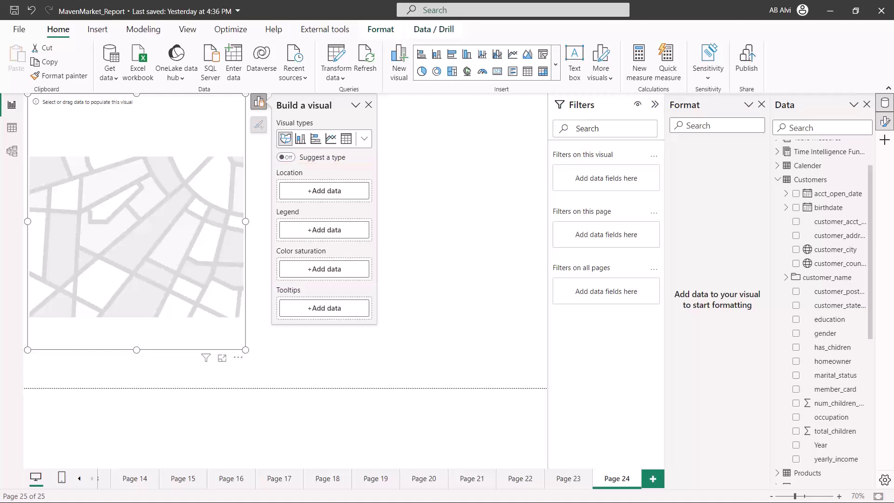
Set customer_country as the shape map's location and enlarge the visual down and right.
left_click_drag(834, 263, 336, 191)
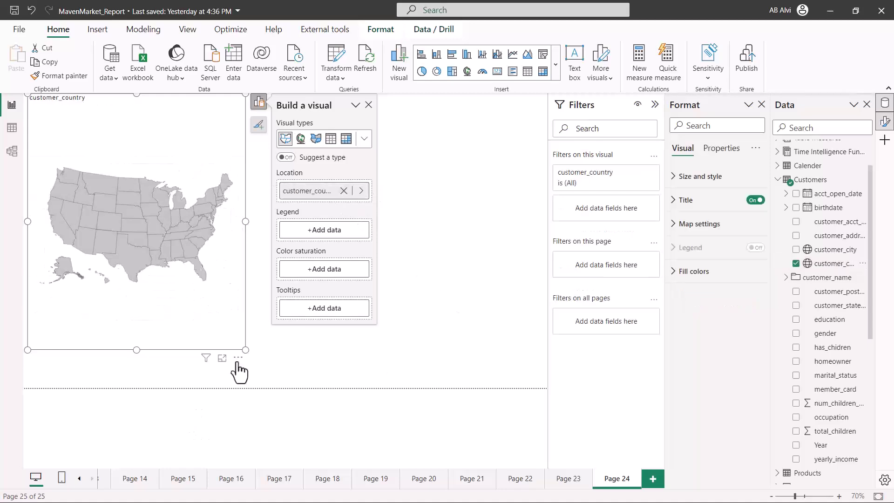
left_click_drag(245, 350, 351, 390)
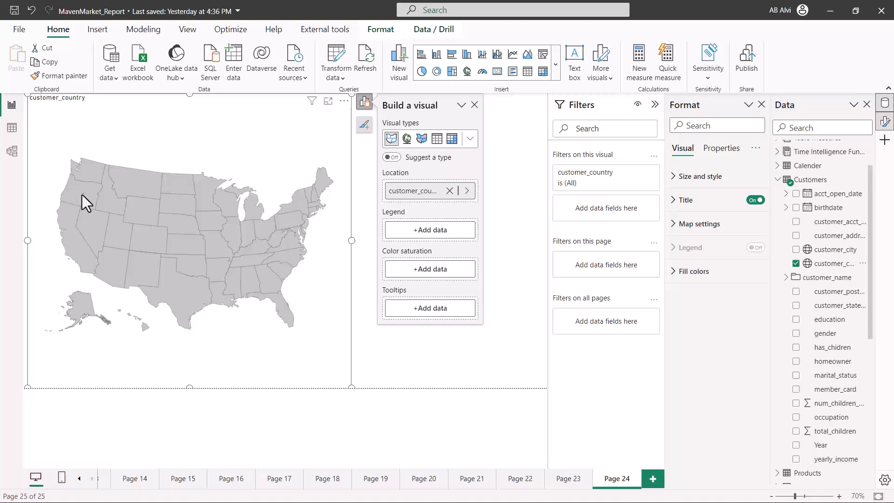
mouse_move(93, 187)
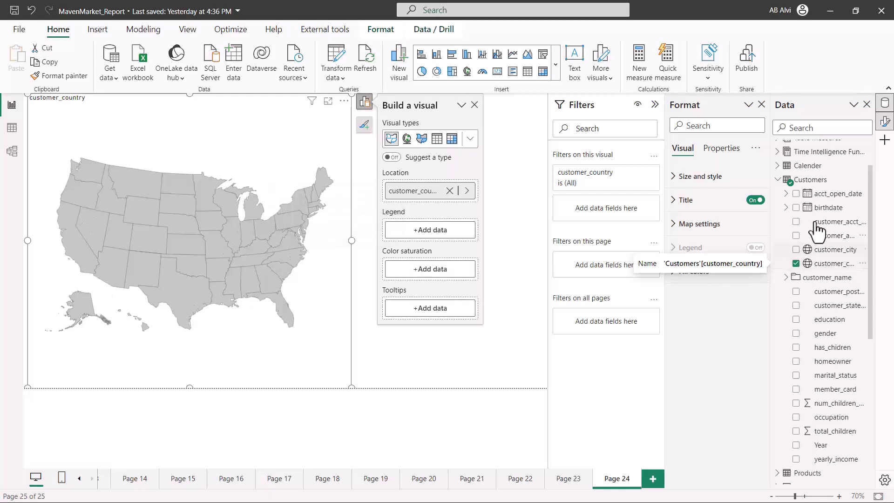
Expand Map settings and browse the Map type list, with USA: states selected.
left_click(673, 231)
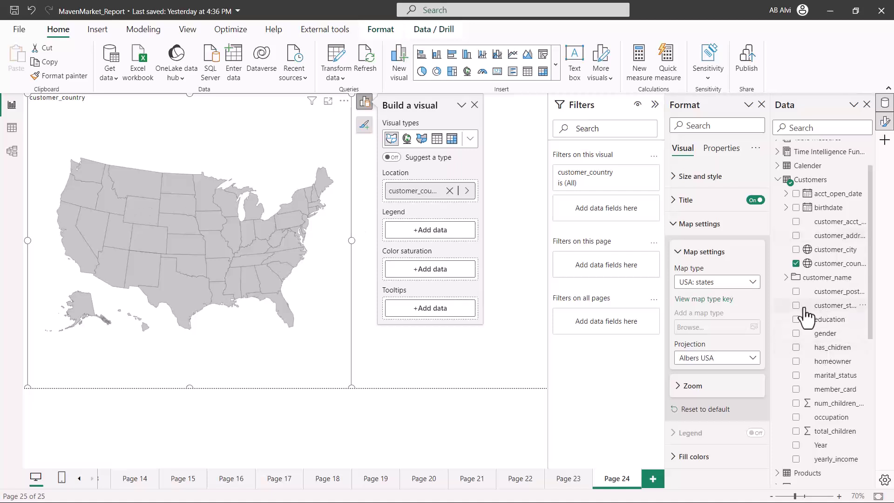
left_click(752, 283)
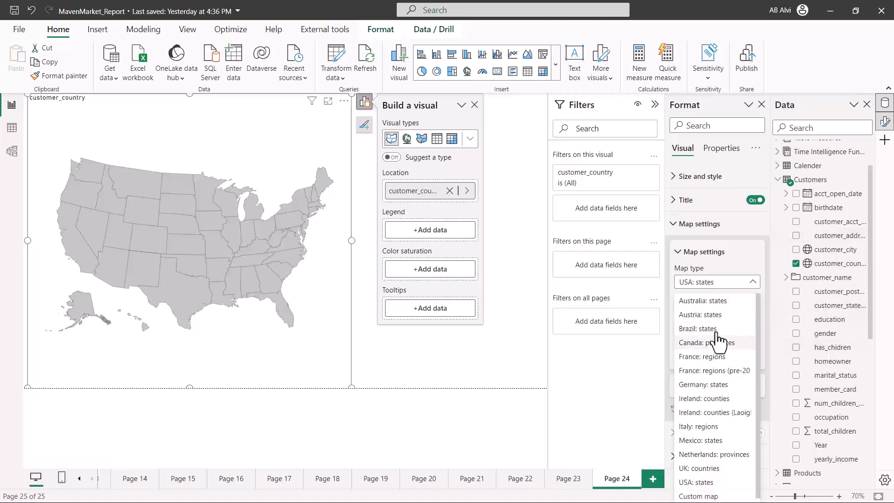
scroll(713, 322, "up", 1)
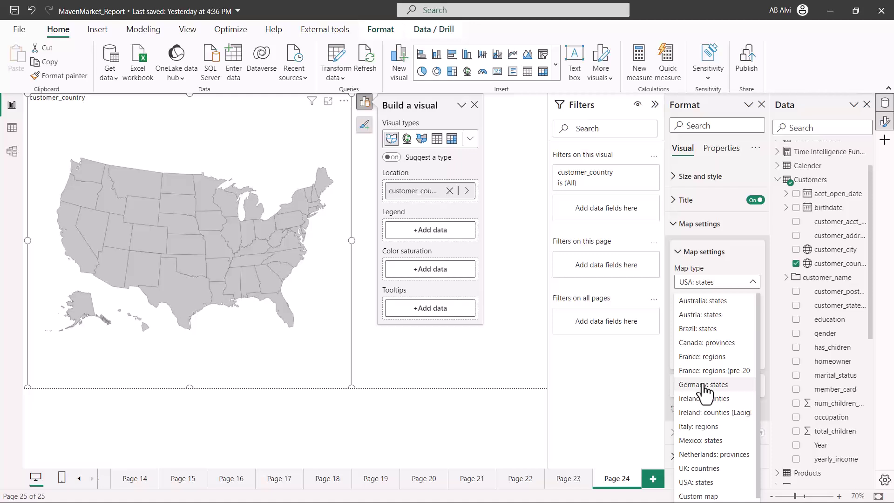
Reopen and close the Map type list, leaving USA: states unchanged.
left_click(724, 264)
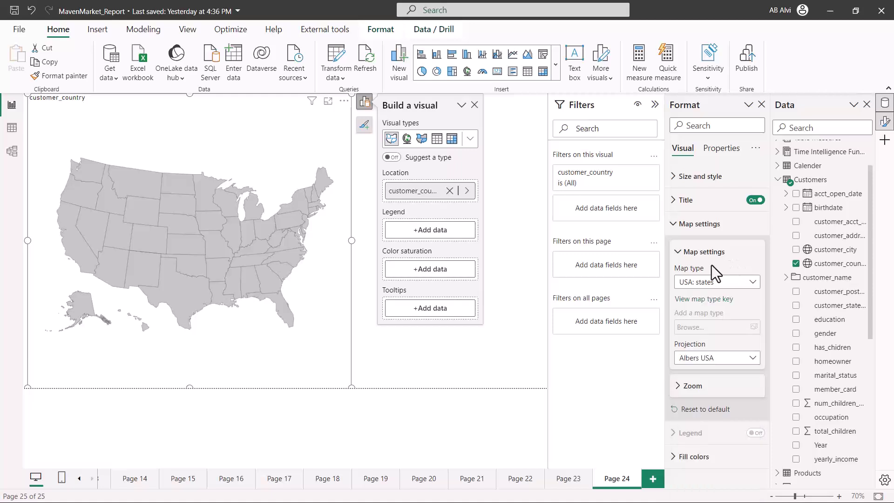
left_click(752, 281)
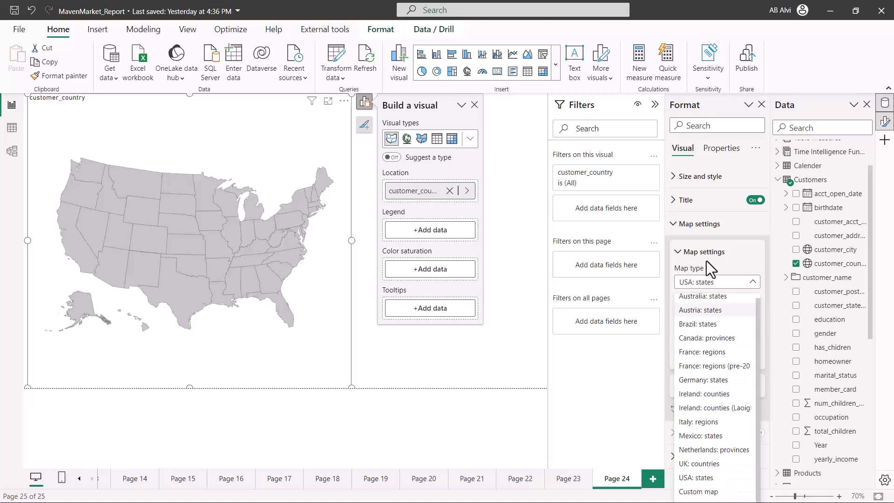
left_click(737, 228)
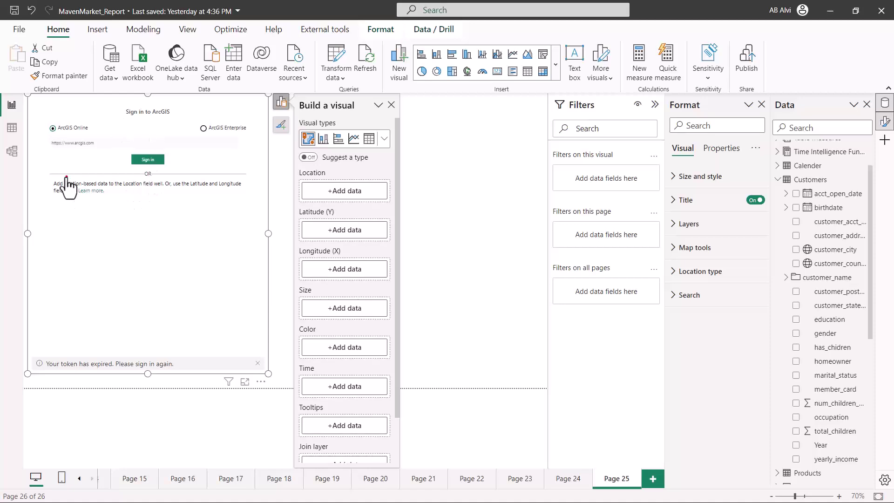
Add customer_country to the ArcGIS map's Location, shading North American countries orange.
left_click_drag(41, 135, 106, 151)
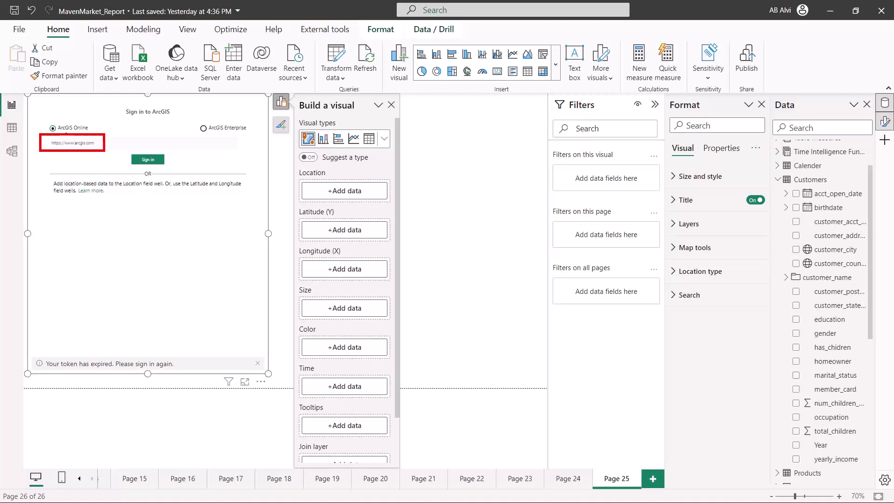
left_click_drag(65, 133, 82, 133)
left_click_drag(204, 134, 240, 135)
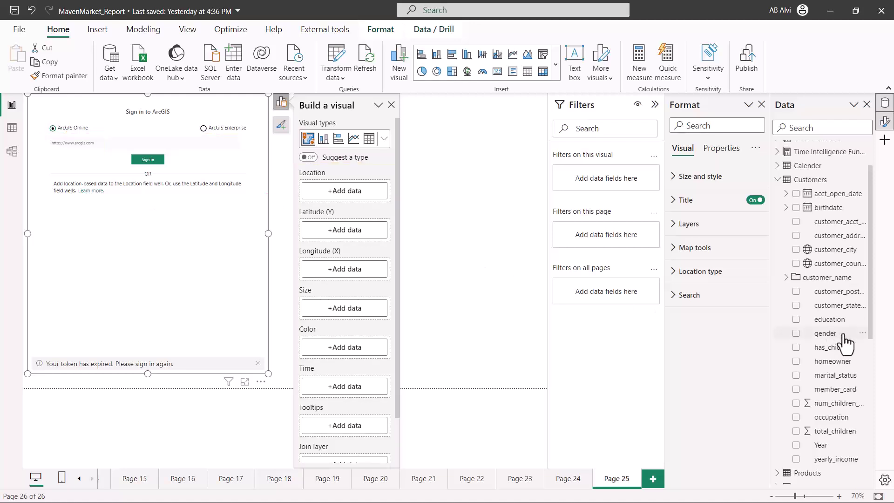
left_click_drag(834, 261, 353, 189)
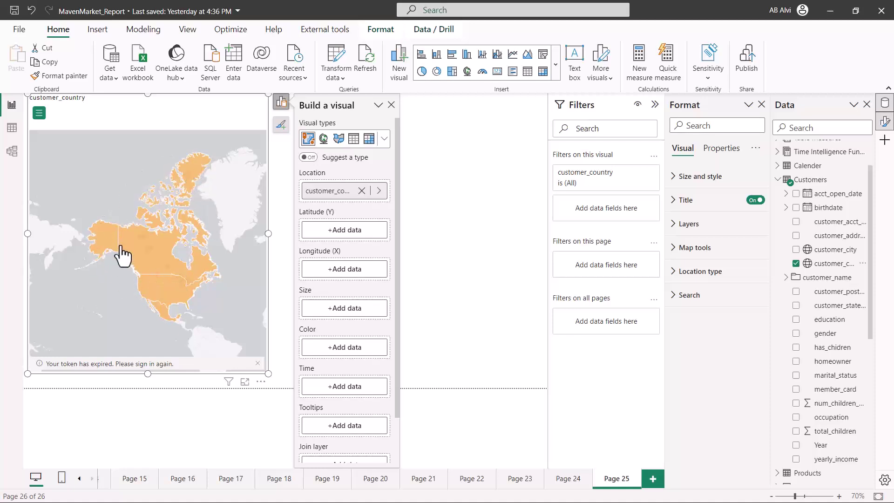
Swap customer_country for customer_city in the ArcGIS map's Location well to plot city points.
left_click(362, 190)
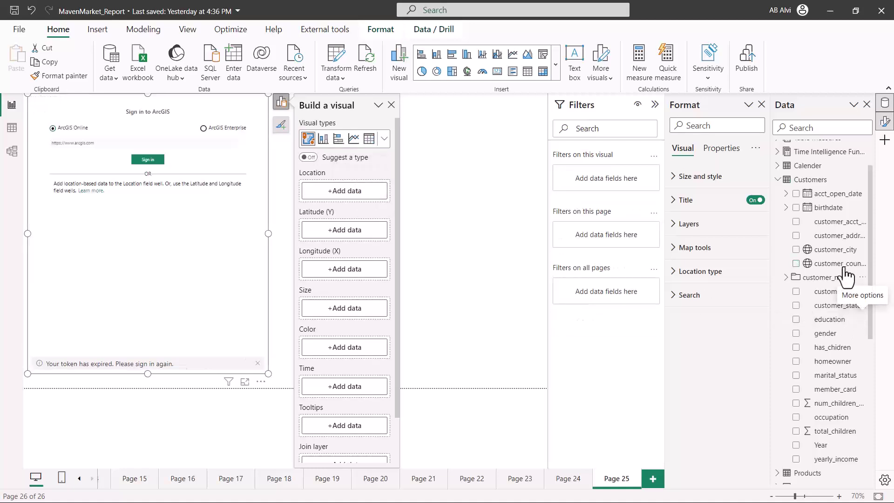
left_click_drag(843, 256, 370, 195)
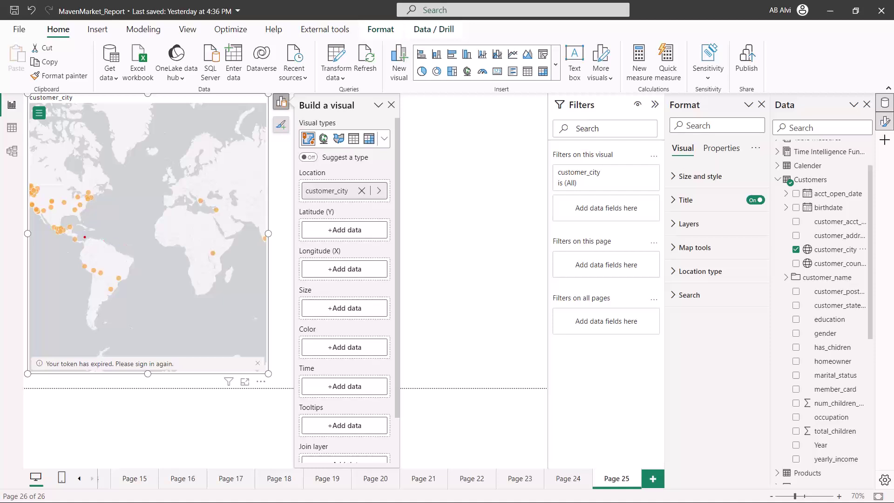
left_click_drag(45, 182, 109, 224)
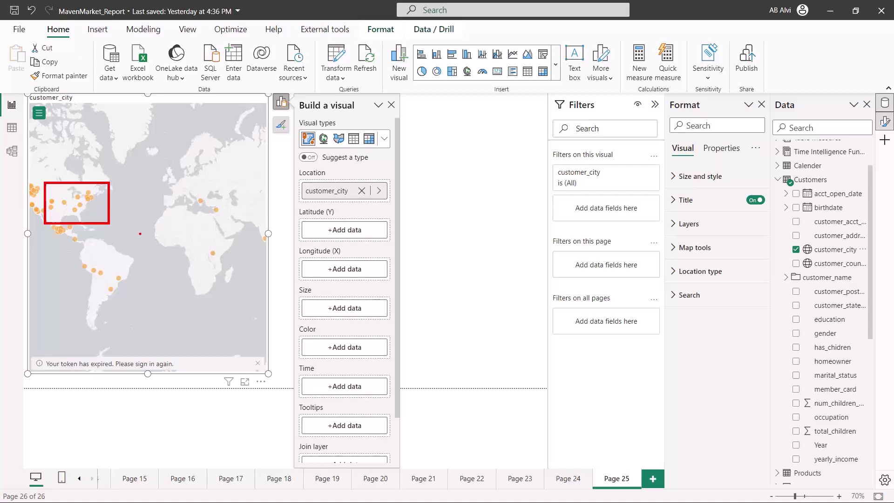
left_click_drag(69, 250, 128, 303)
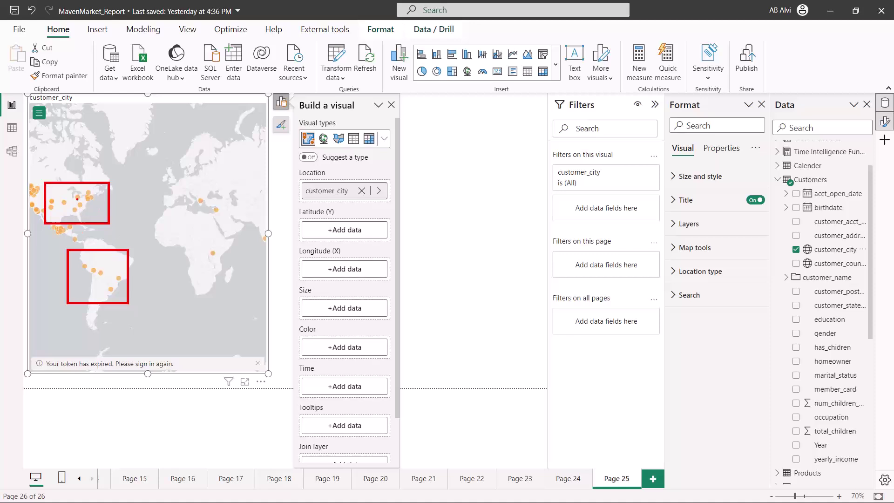
key("Escape")
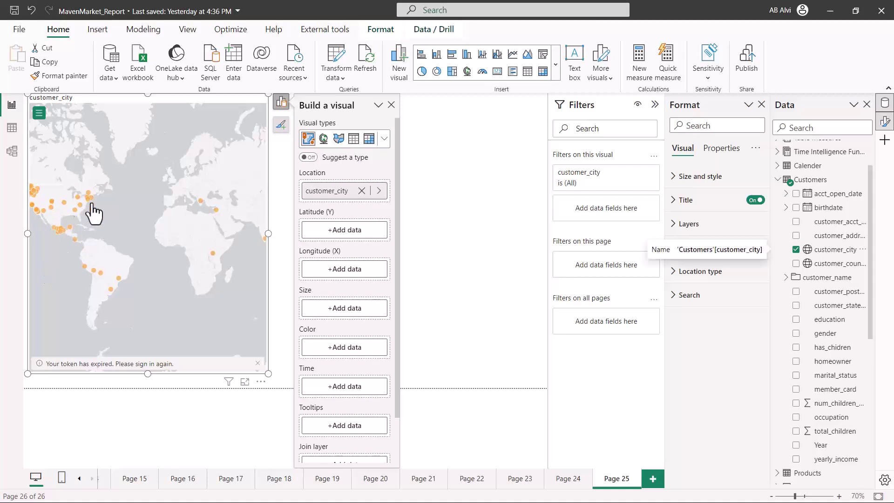